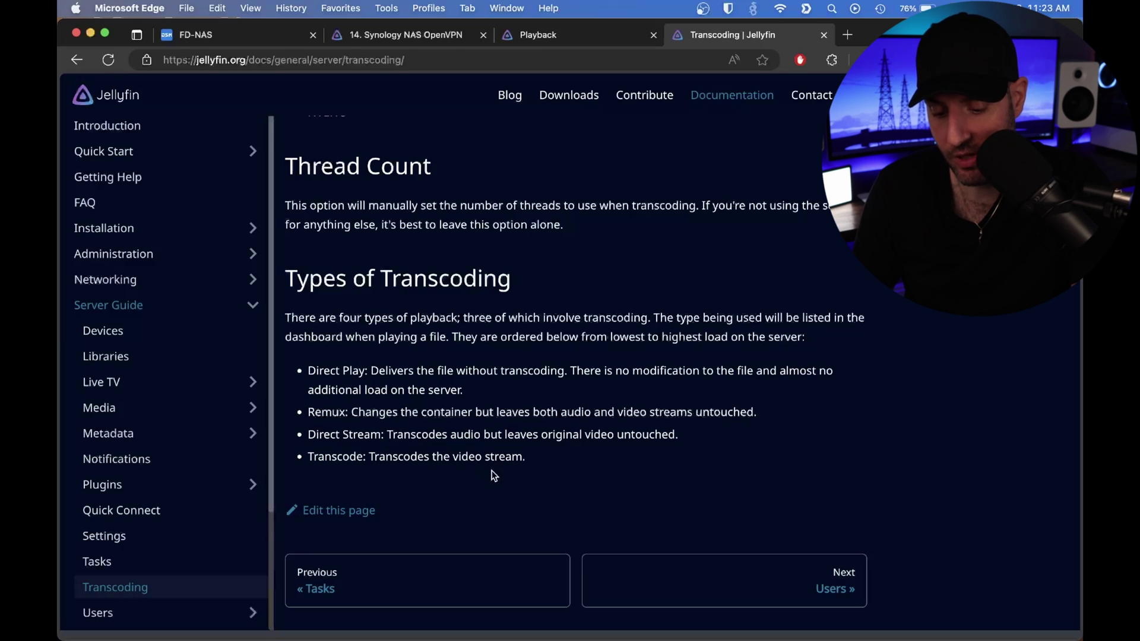
Review the Transcode and Direct Stream doc bullets, then go to Jellyfin's Transcoding settings.
drag(545, 461, 274, 461)
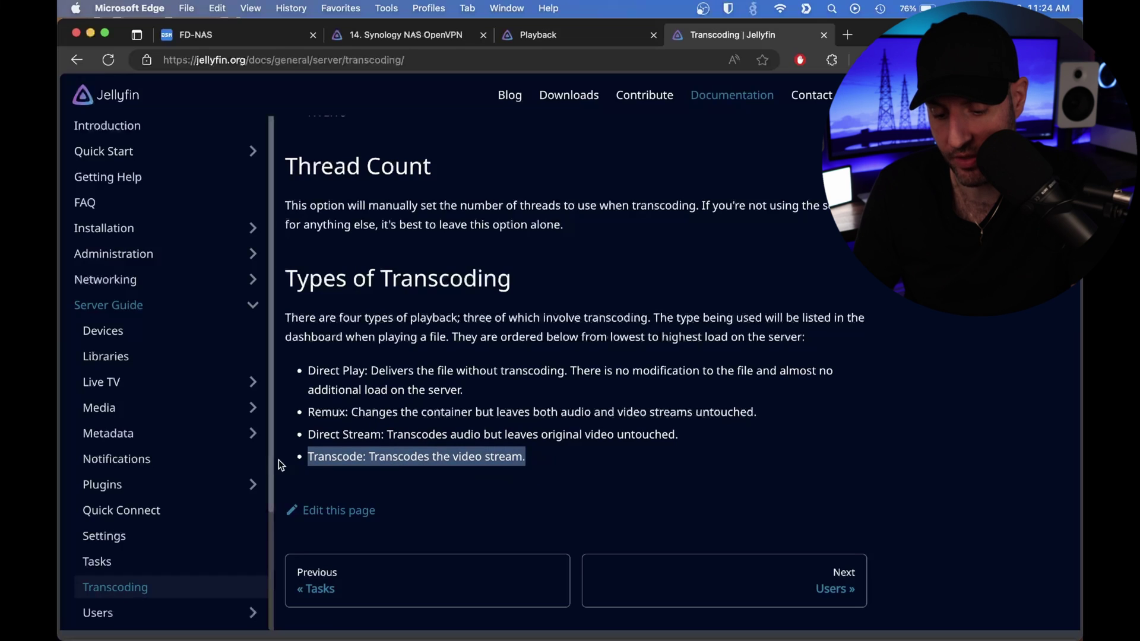
click(596, 458)
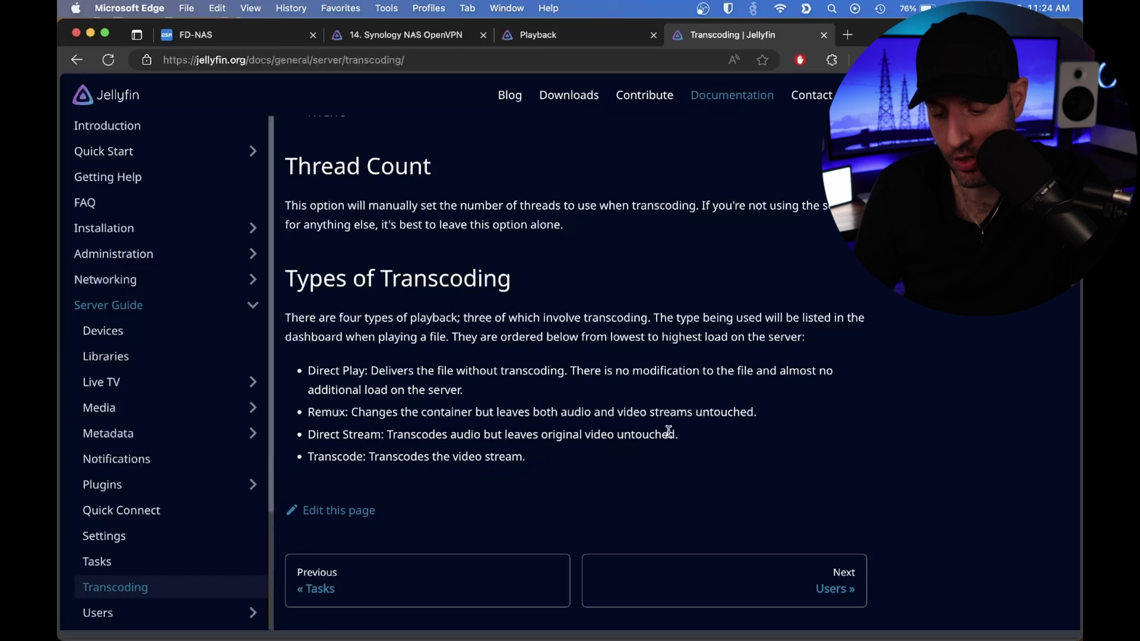
drag(685, 436, 451, 434)
click(542, 461)
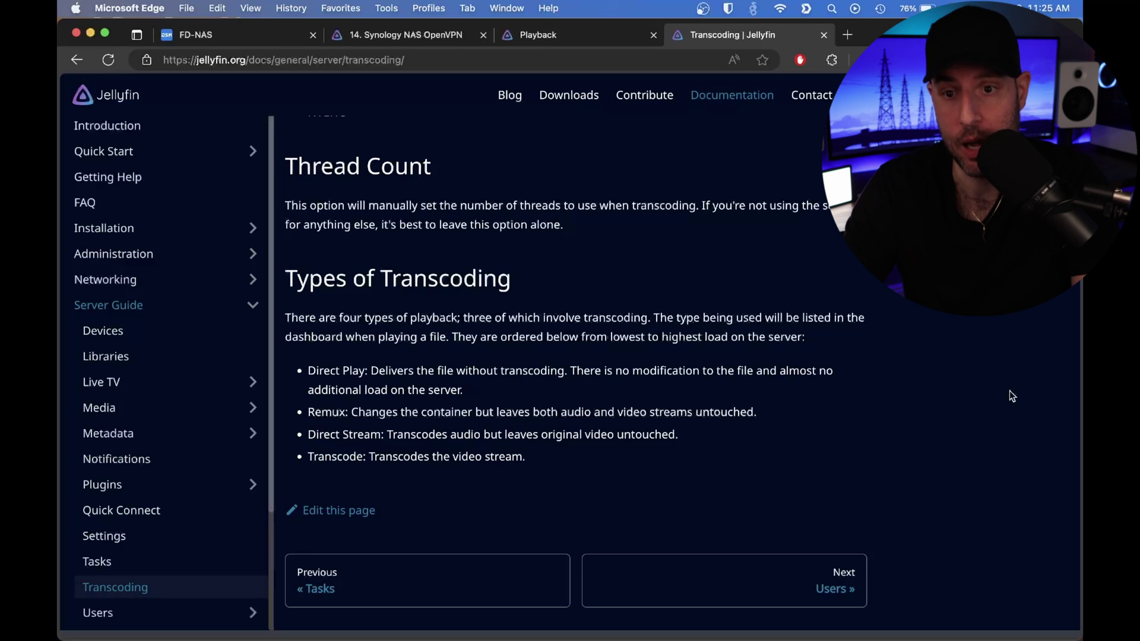
key(ctrl+shift+Tab)
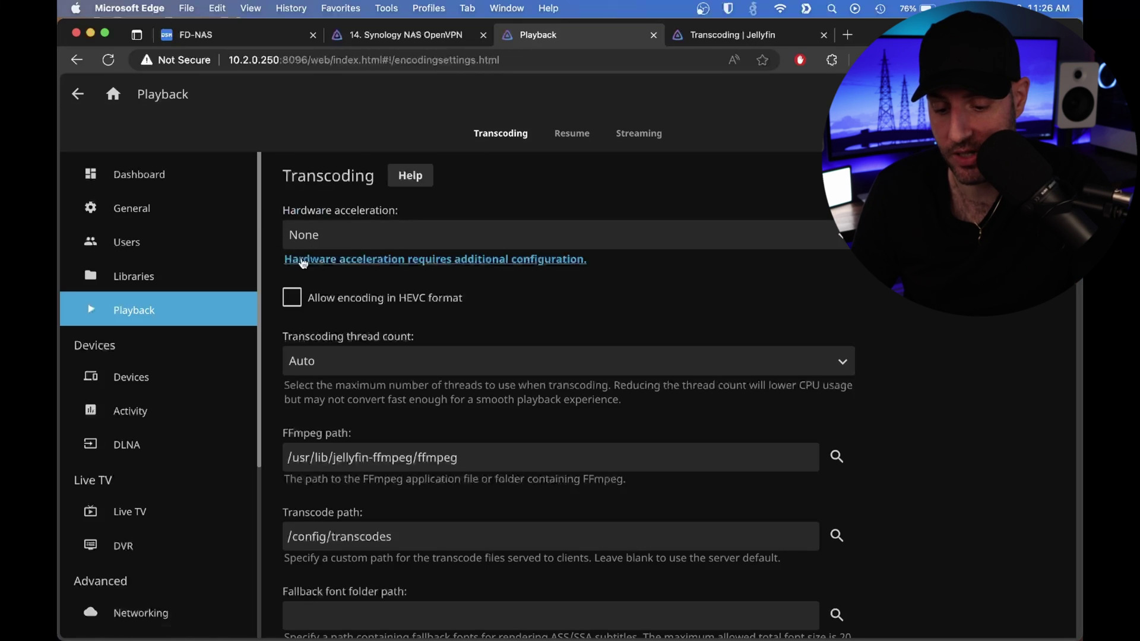
Play the OpenVPN test video and check its playback info showing transcoding at 20 fps.
key(ctrl+shift+Tab)
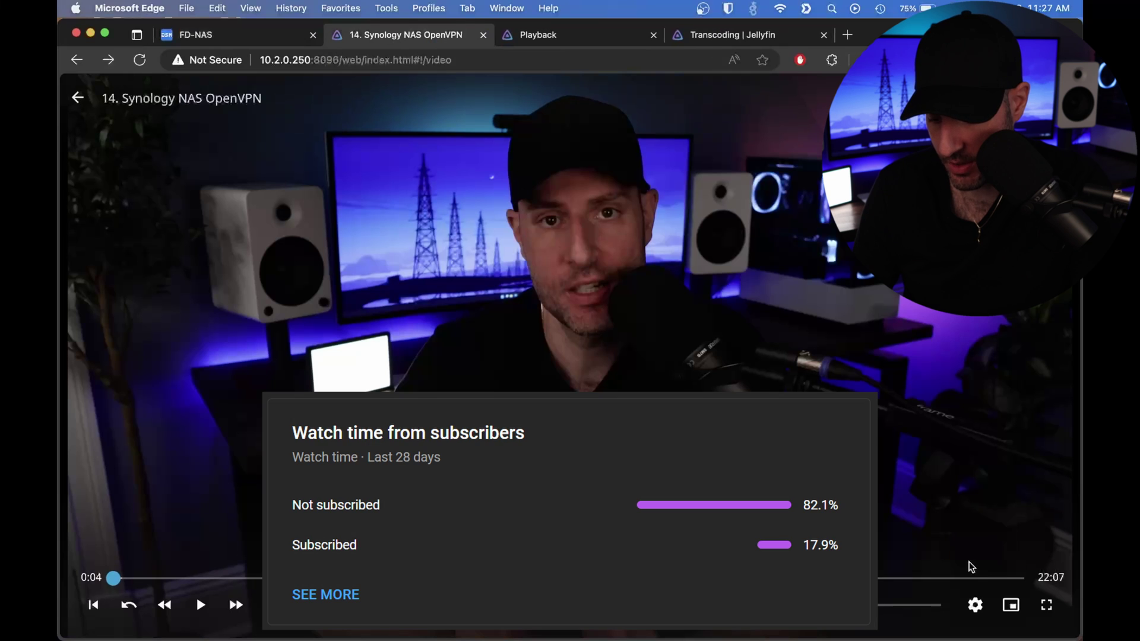
click(200, 605)
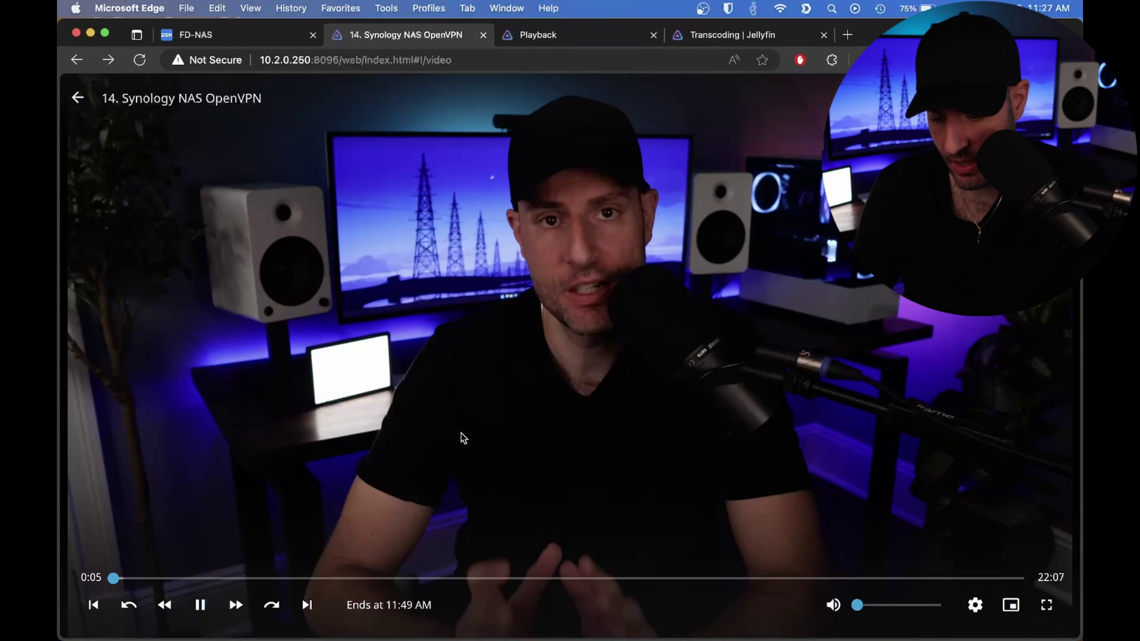
click(975, 605)
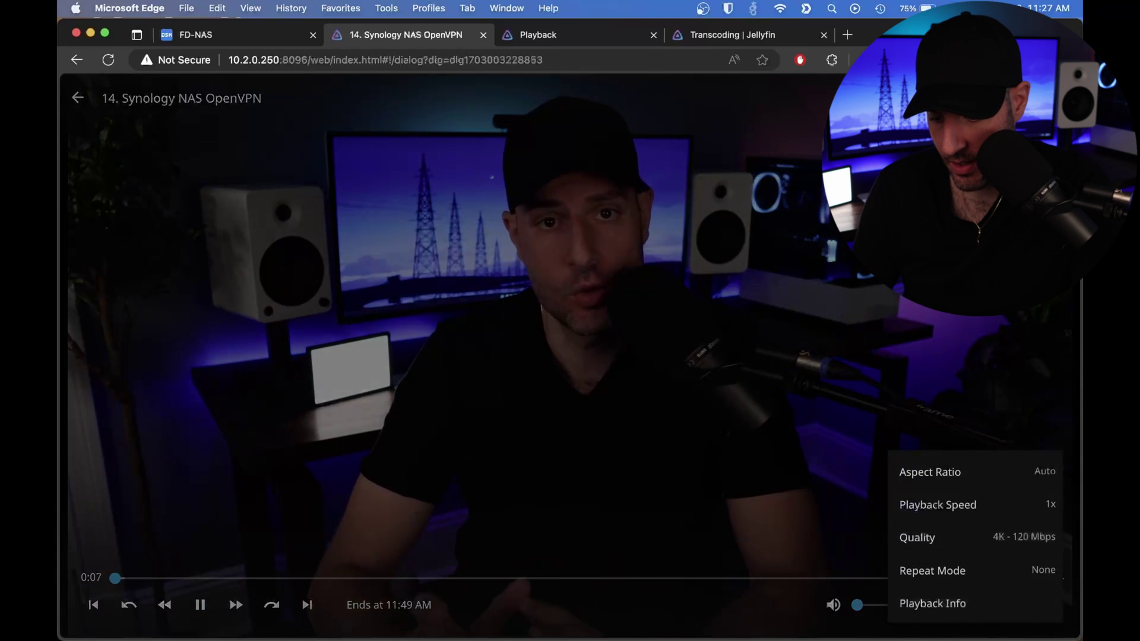
key(Escape)
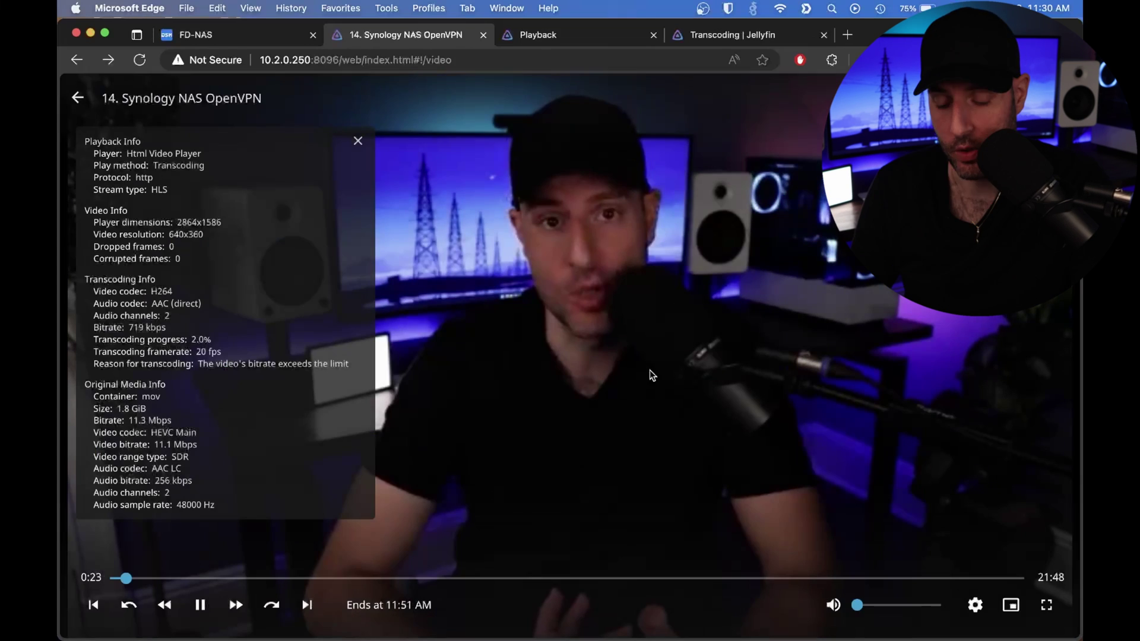
click(975, 605)
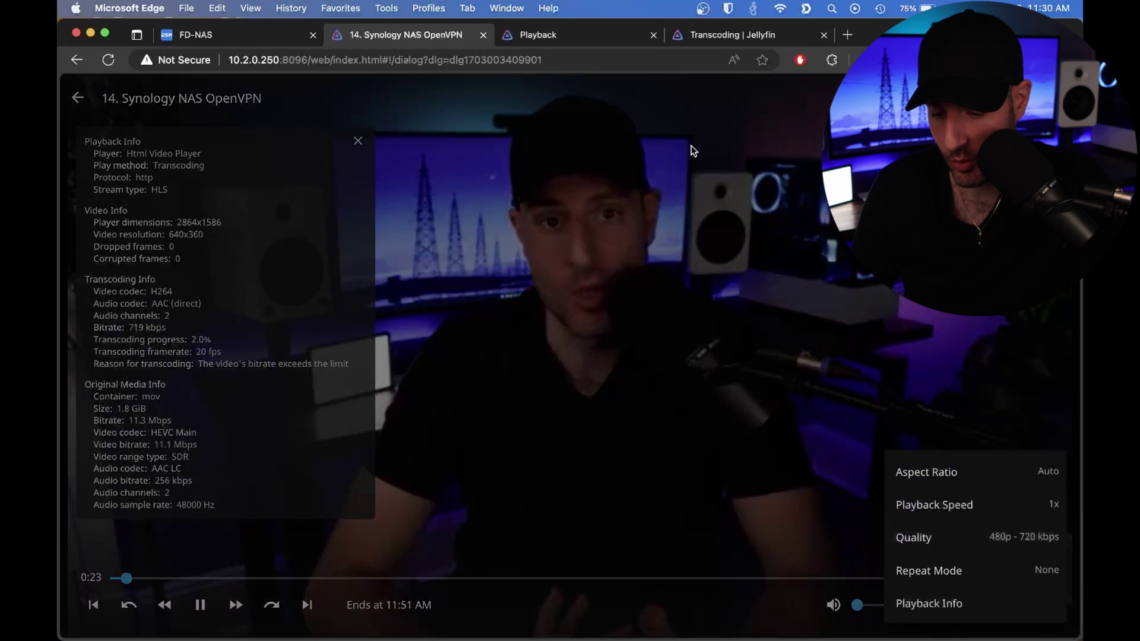
click(275, 230)
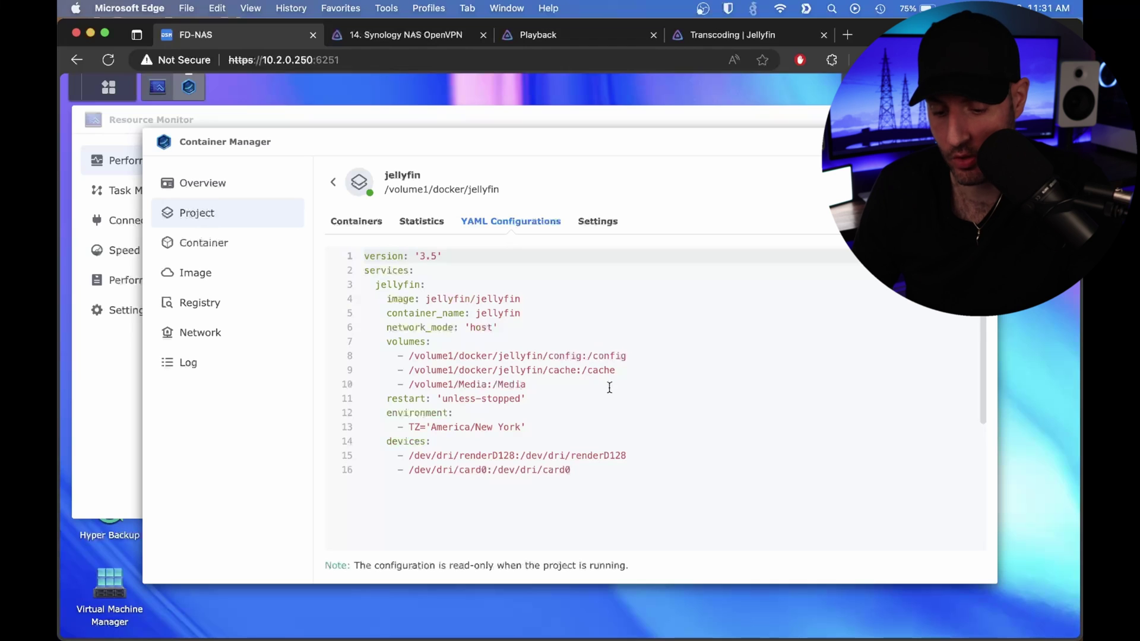
Inspect the jellyfin YAML's /dev/dri devices and media volume path, then return to Transcoding settings.
drag(583, 469, 364, 441)
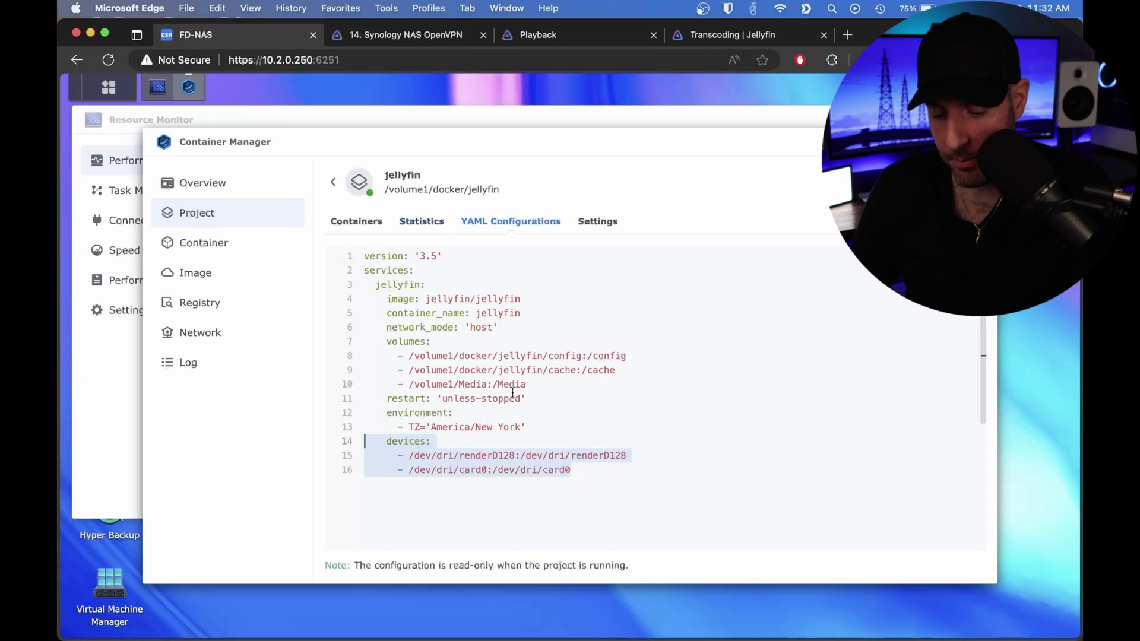
drag(531, 386, 341, 383)
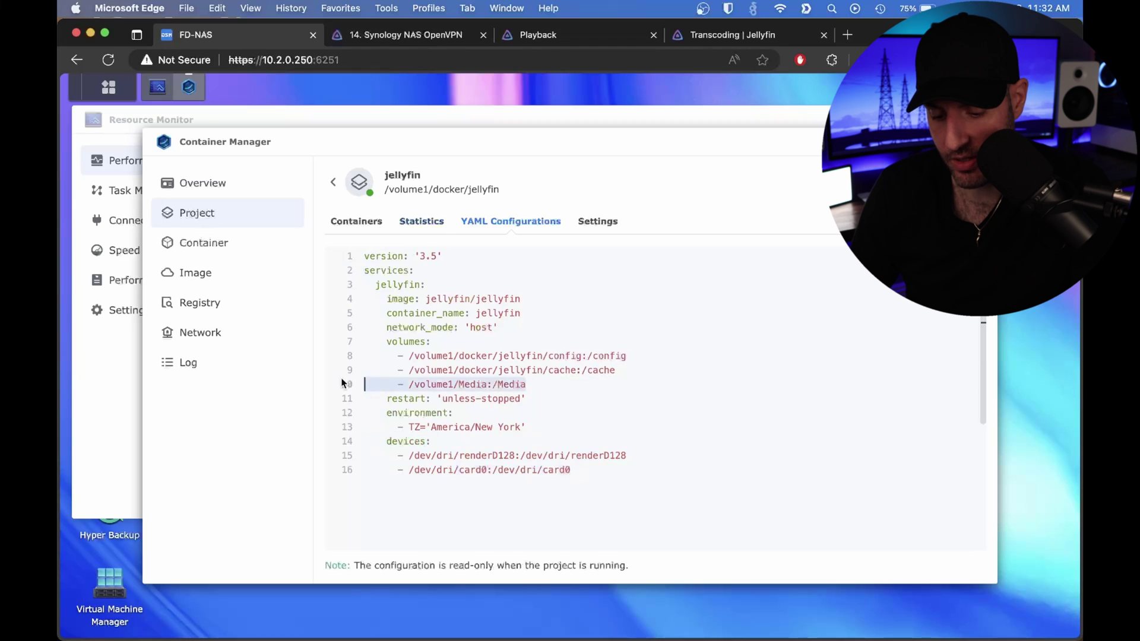
click(534, 392)
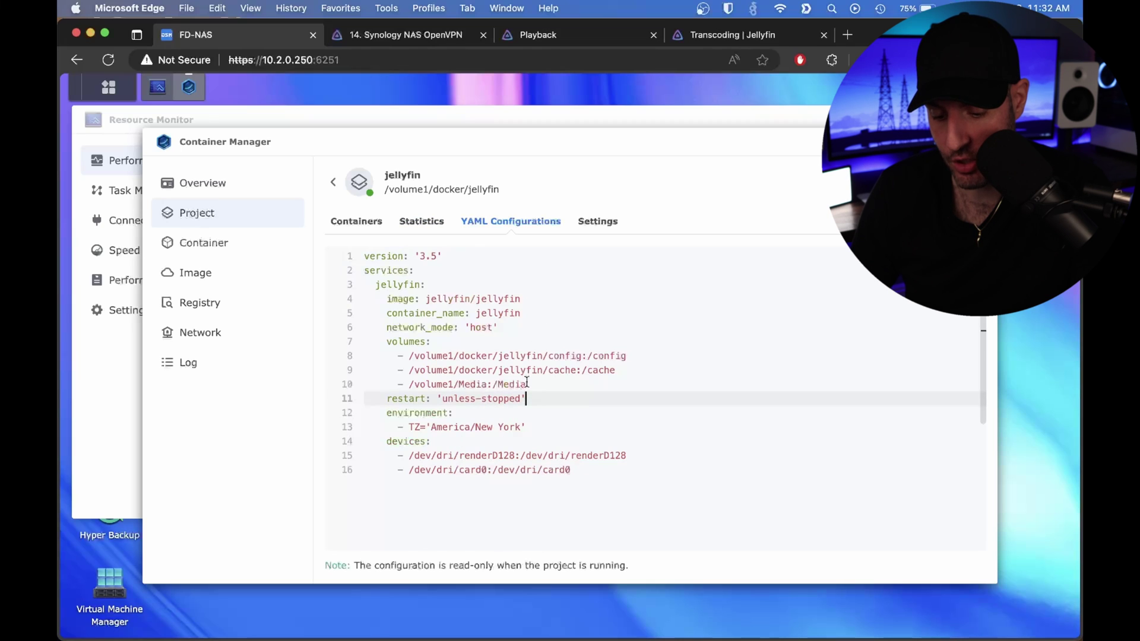
drag(487, 384, 409, 389)
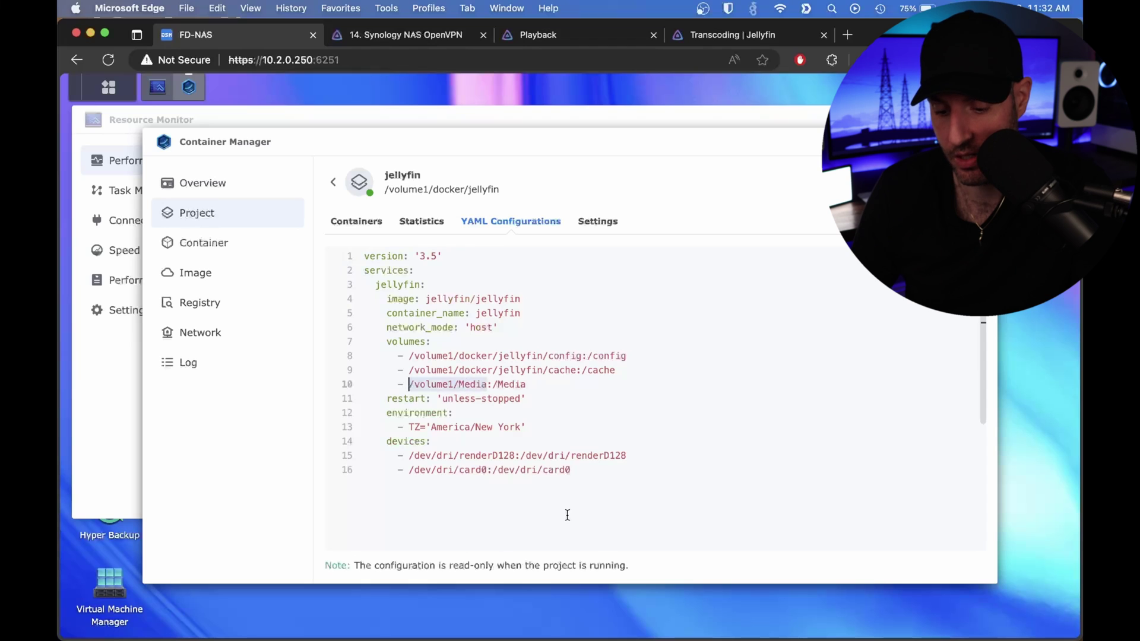
click(588, 278)
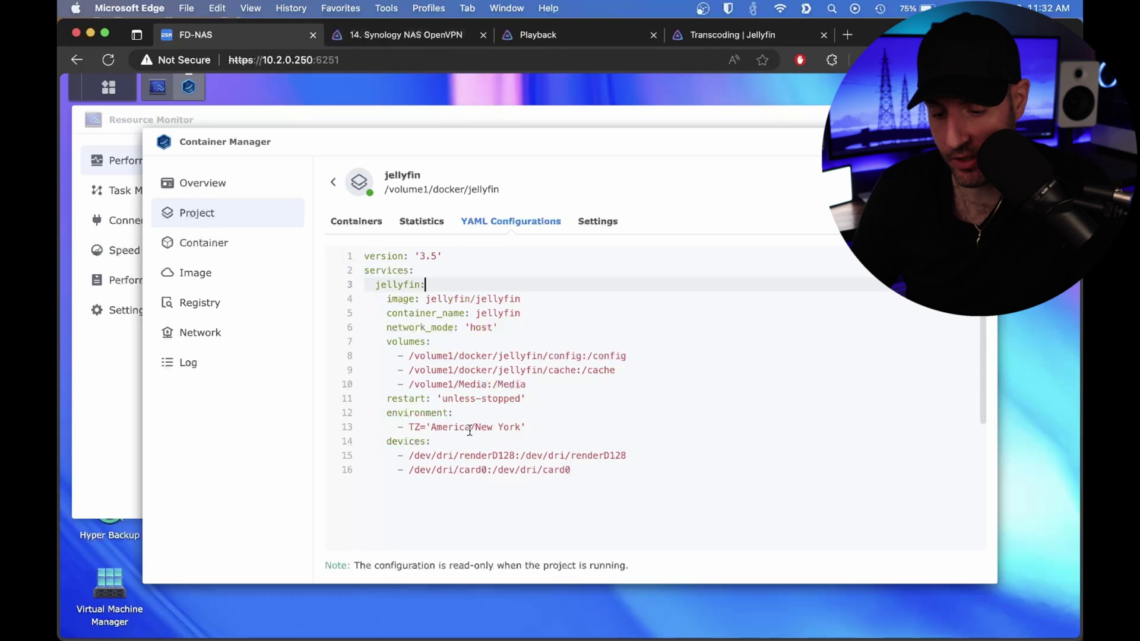
click(526, 34)
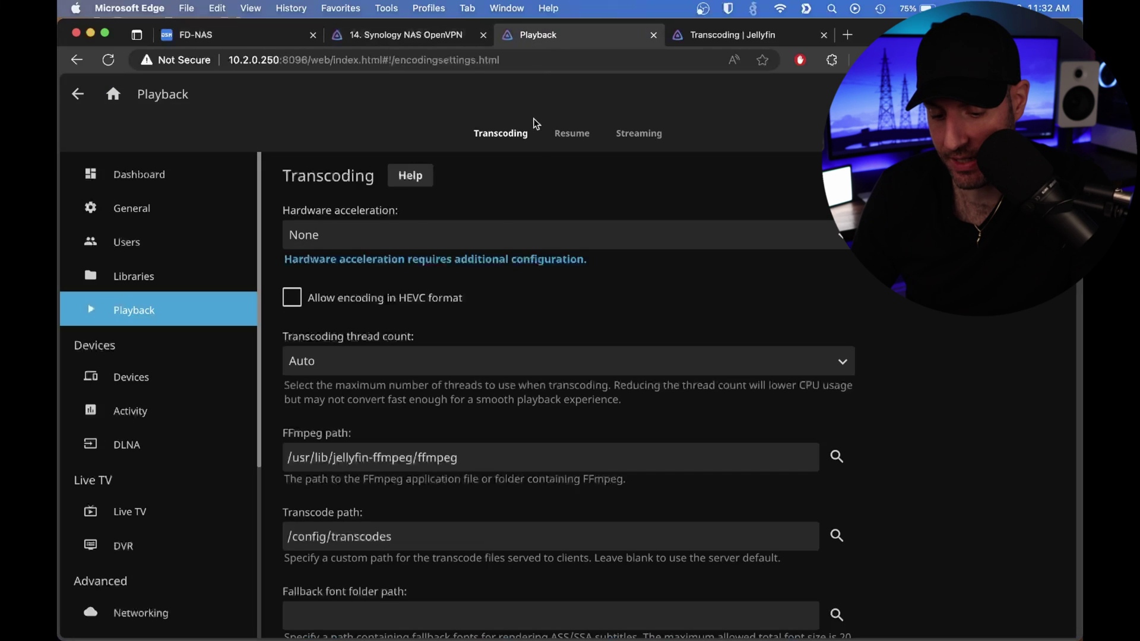
Set hardware acceleration to Intel QuickSync (QSV), save, and acknowledge the notice.
click(429, 227)
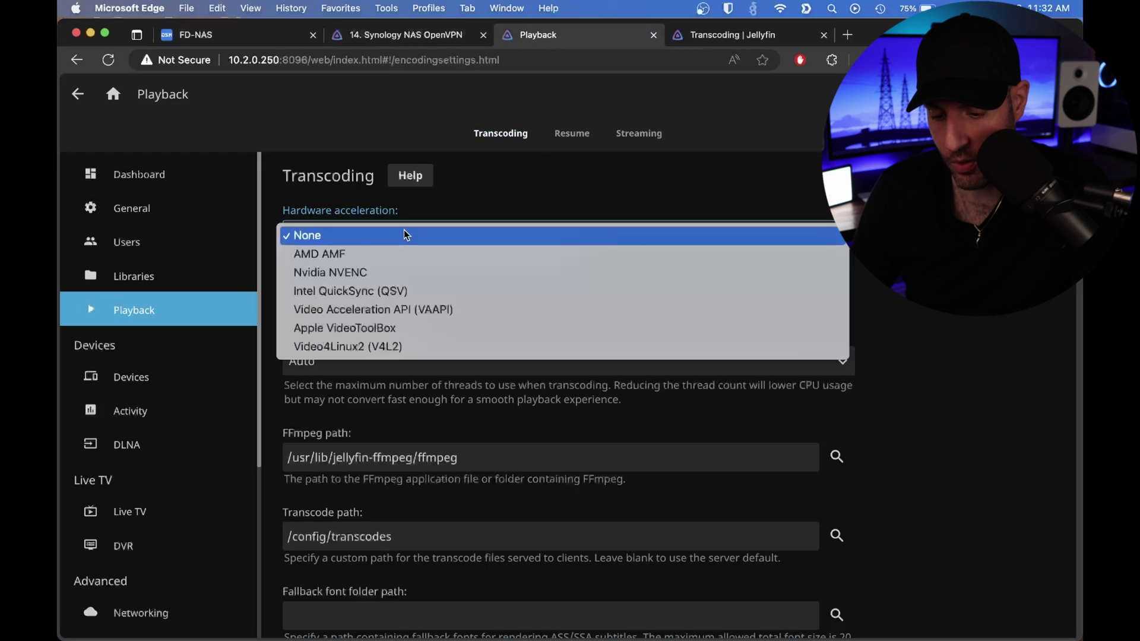
click(386, 293)
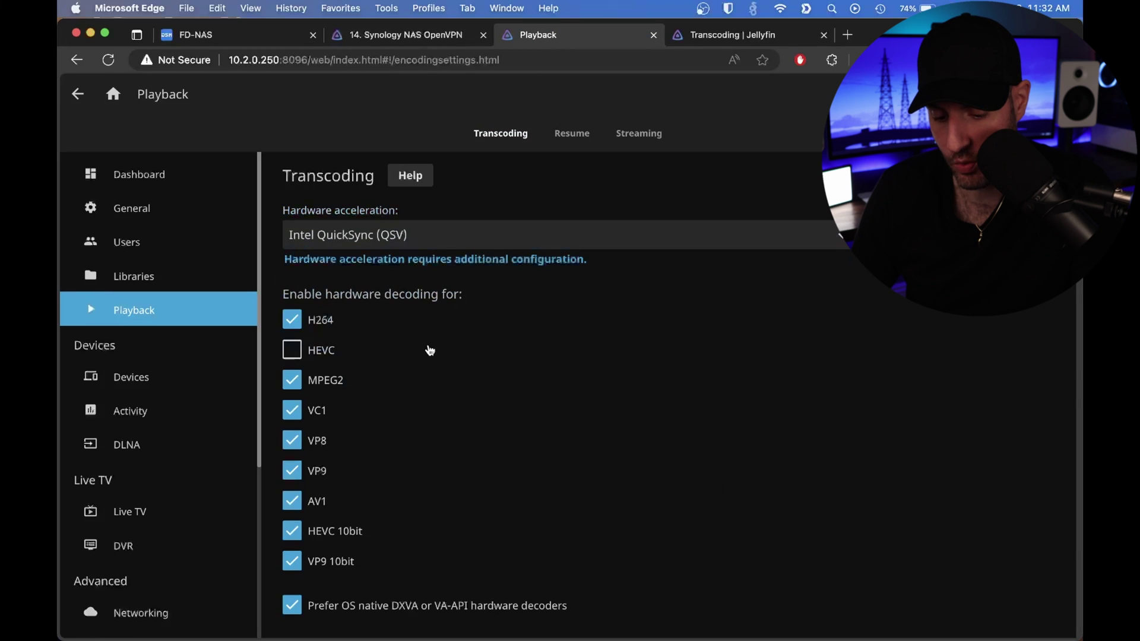
scroll(330, 353, down, 3)
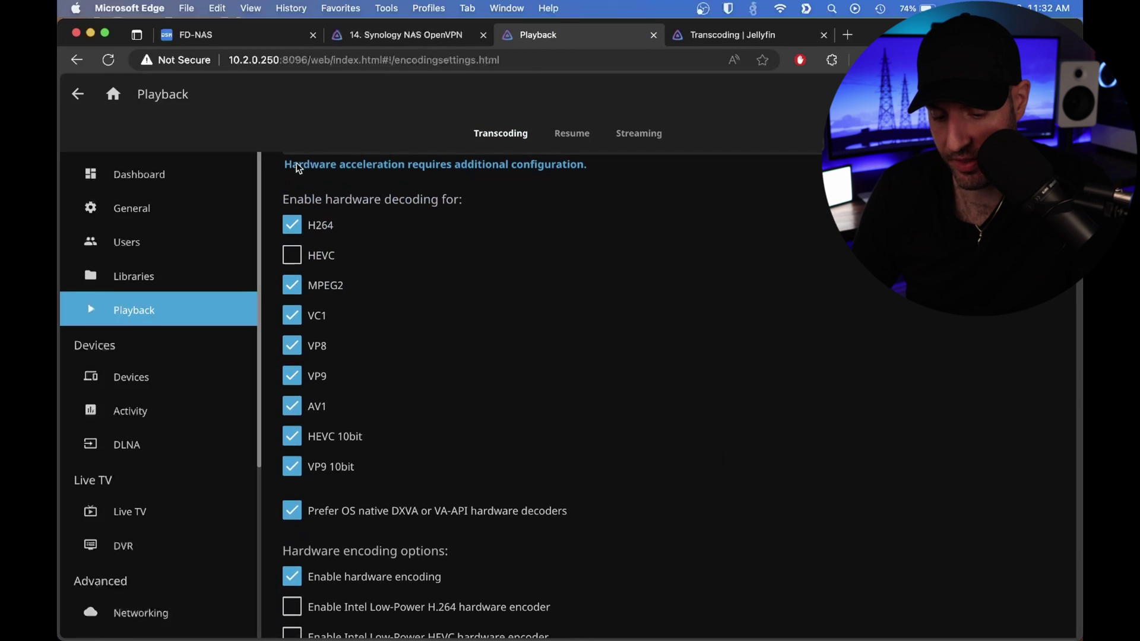
scroll(511, 409, down, 10)
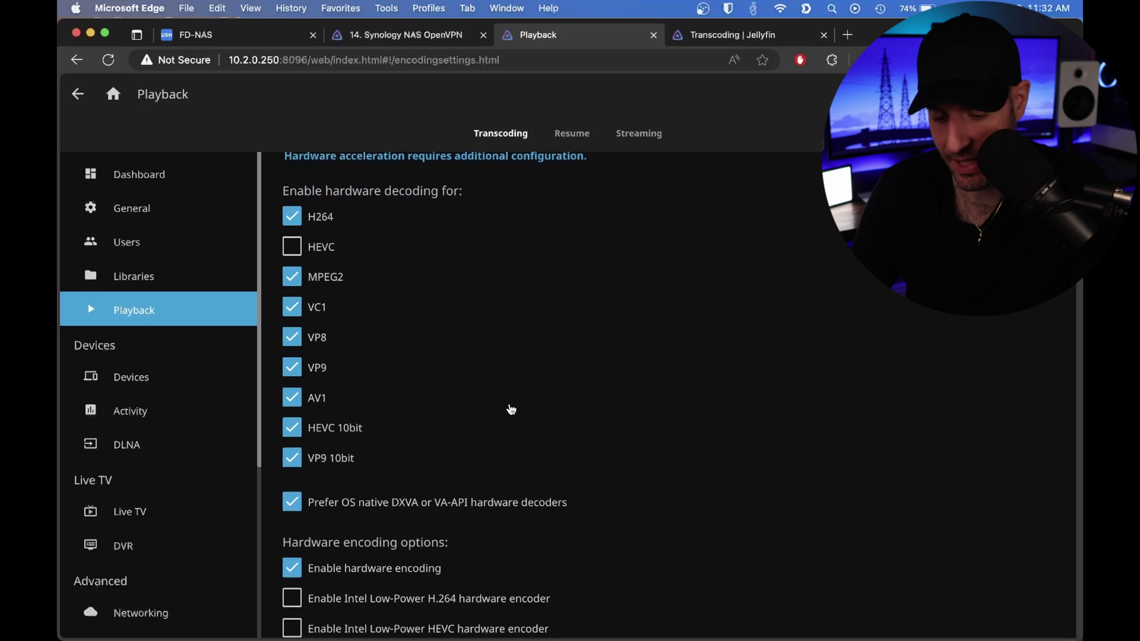
scroll(511, 409, down, 20)
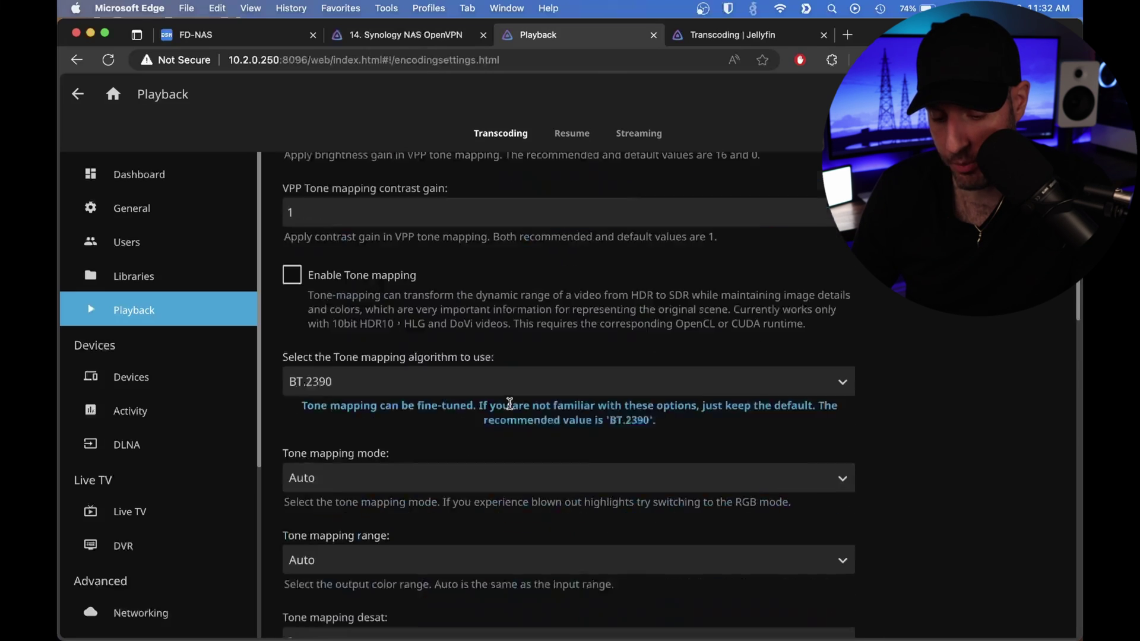
click(537, 551)
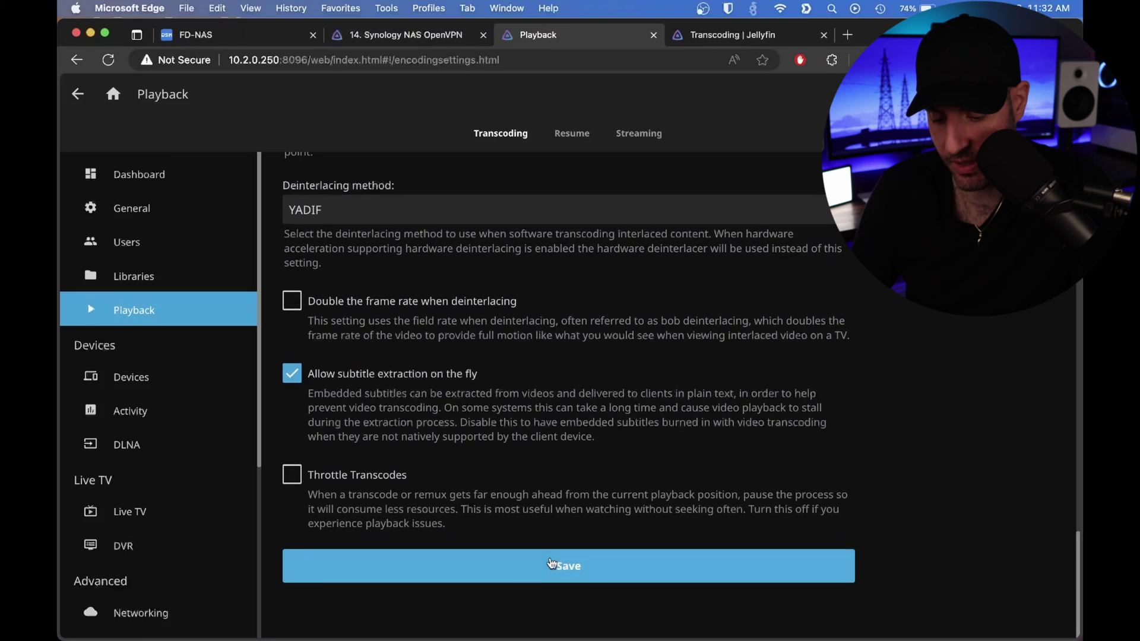
click(567, 440)
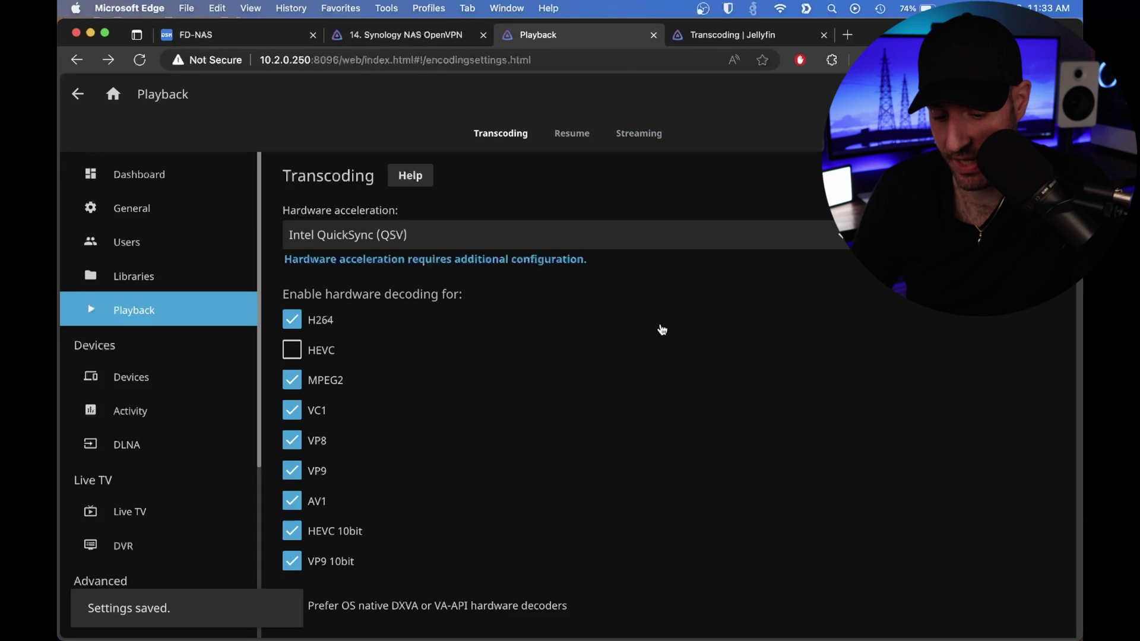
scroll(657, 321, down, 1)
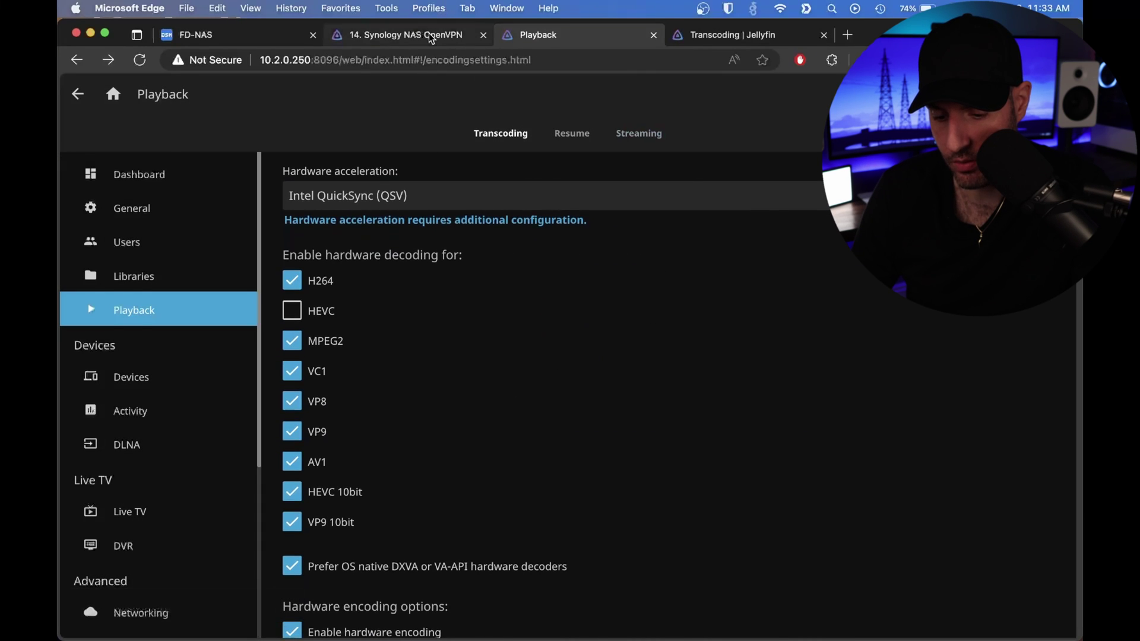
click(427, 35)
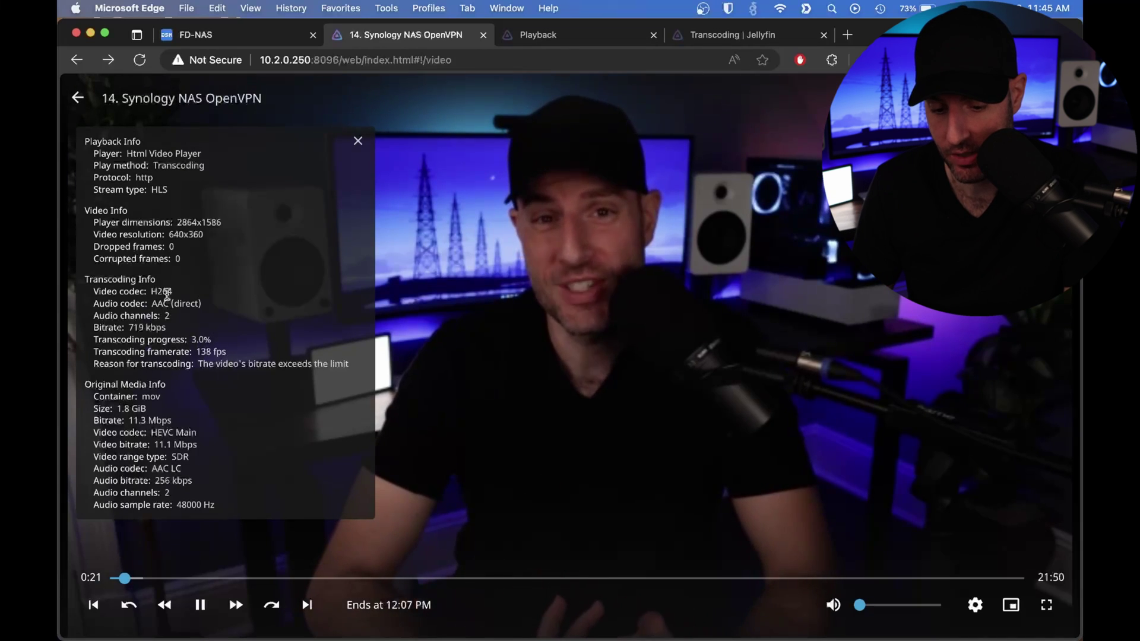
Compare the NAS CPU load in Resource Monitor with the video now transcoding at 121 fps.
click(247, 39)
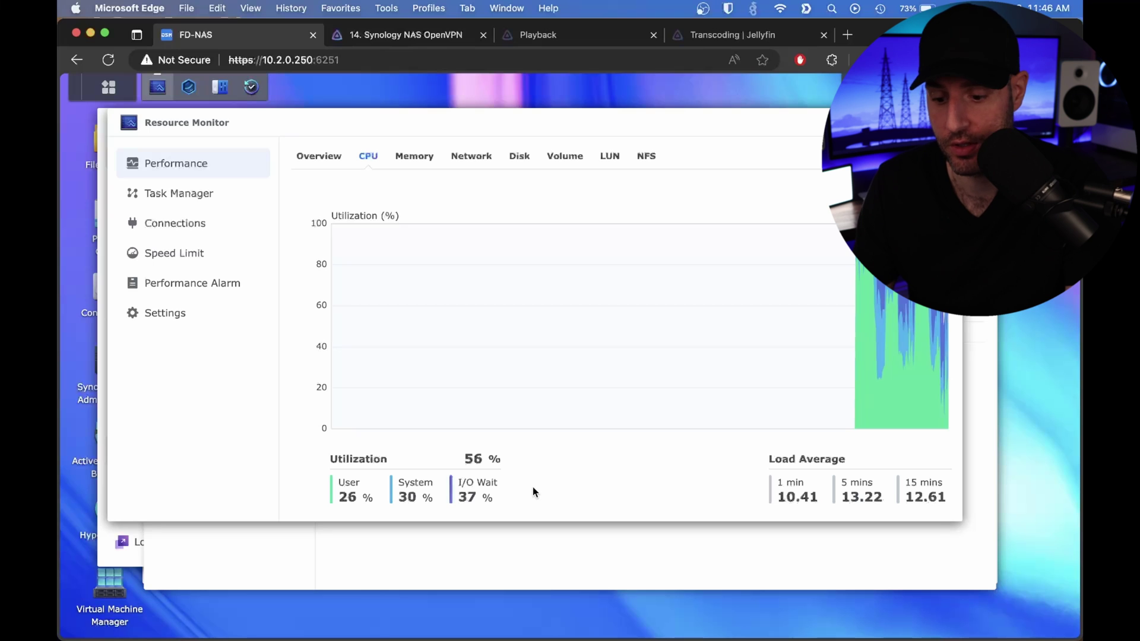
key(ctrl+Tab)
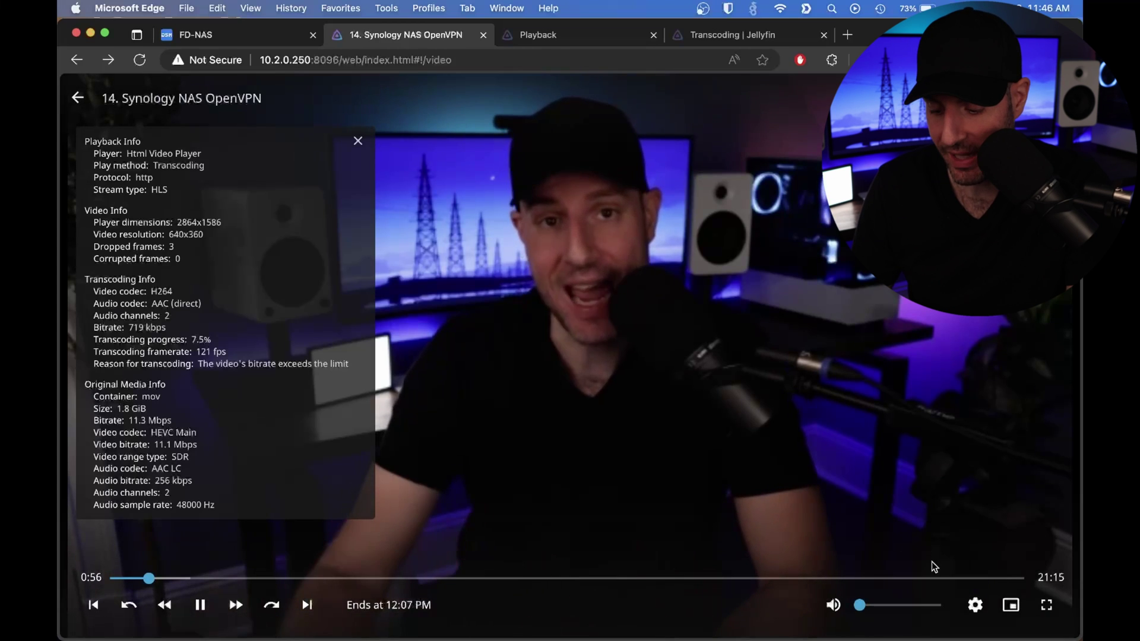
Bring up the player's Quality options to move above 480p - 720 kbps.
click(975, 605)
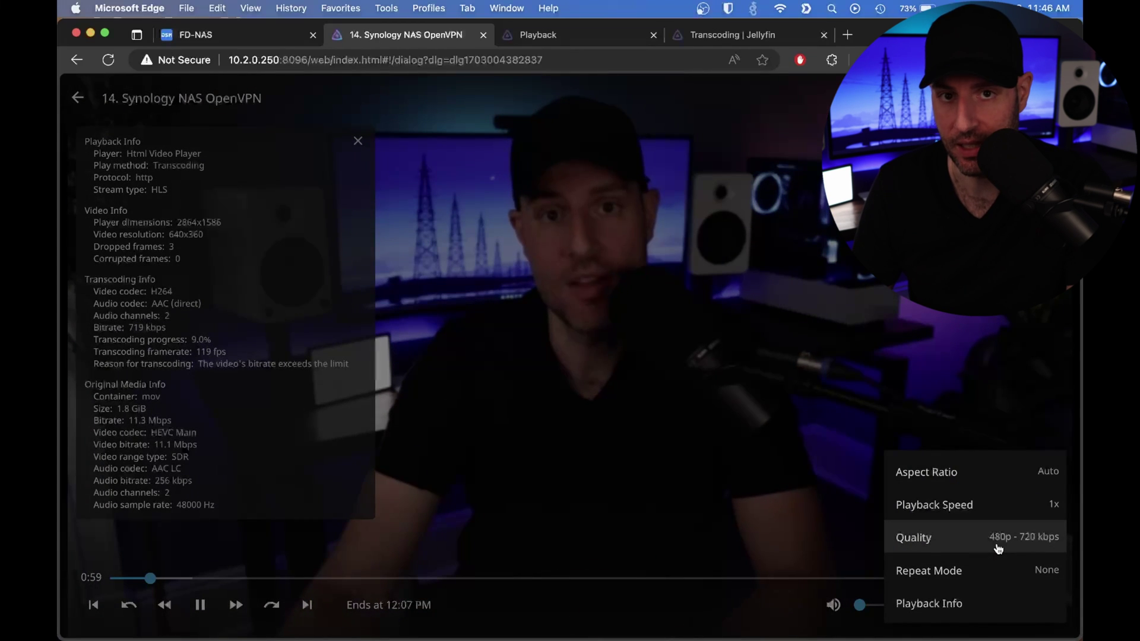
click(631, 283)
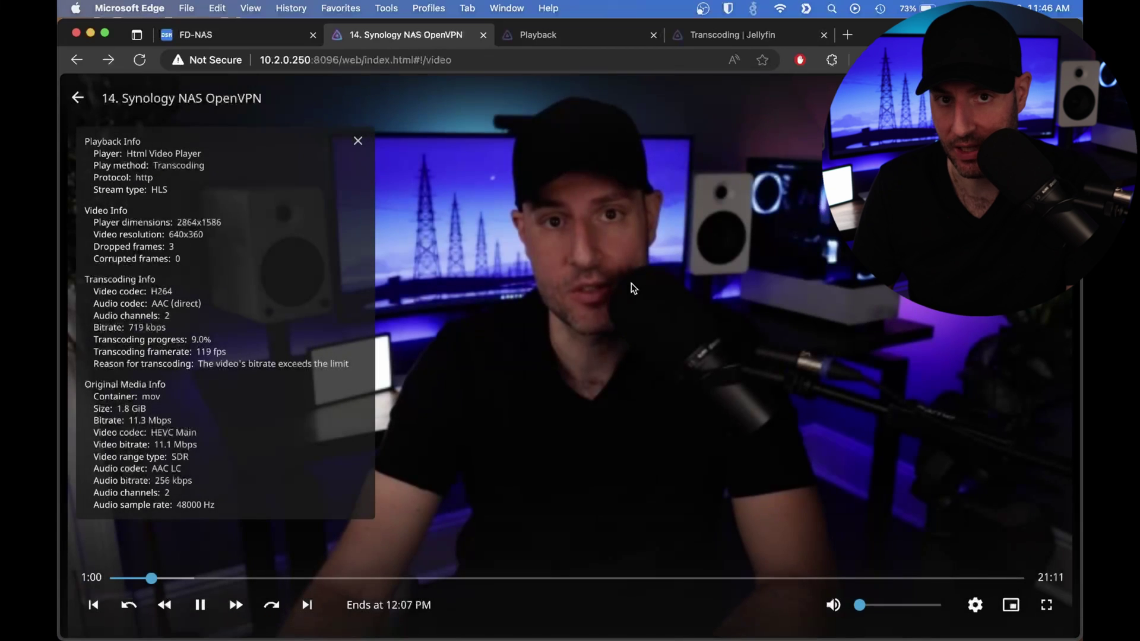
click(974, 603)
click(985, 538)
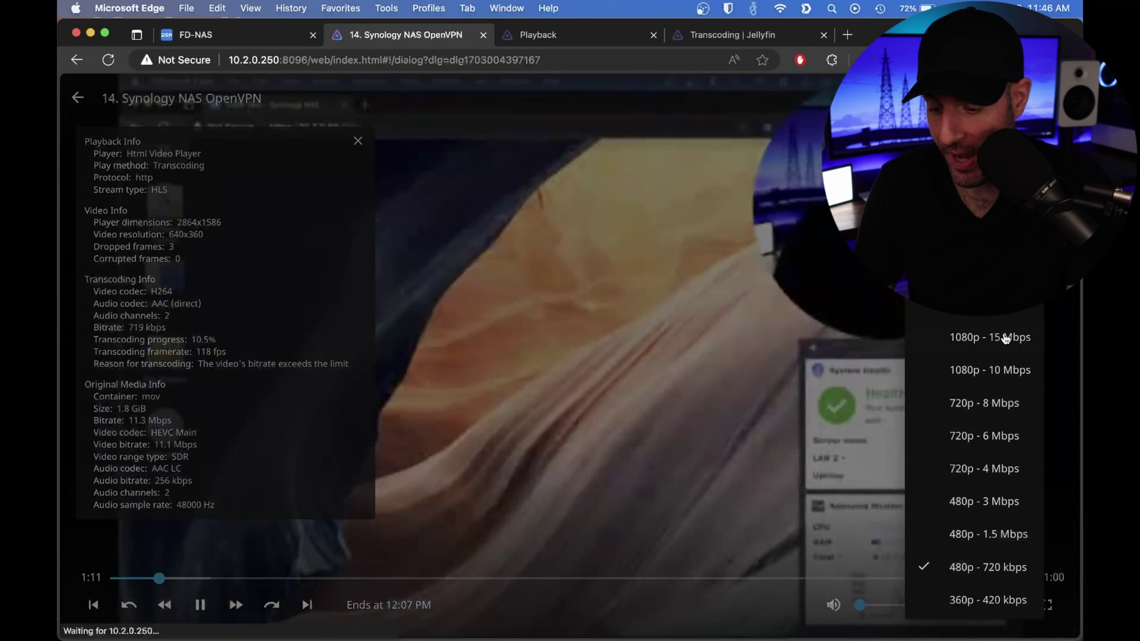